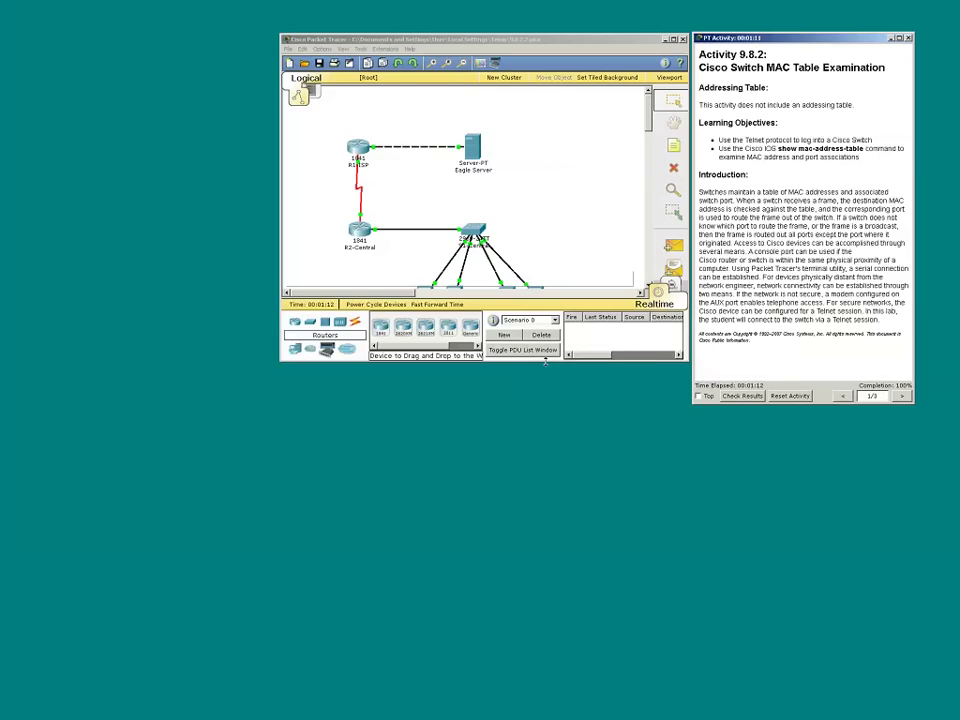
Enlarge the workspace to show all four PCs and advance the instructions to Task 1 on Telnet
left_click_drag(545, 361, 546, 423)
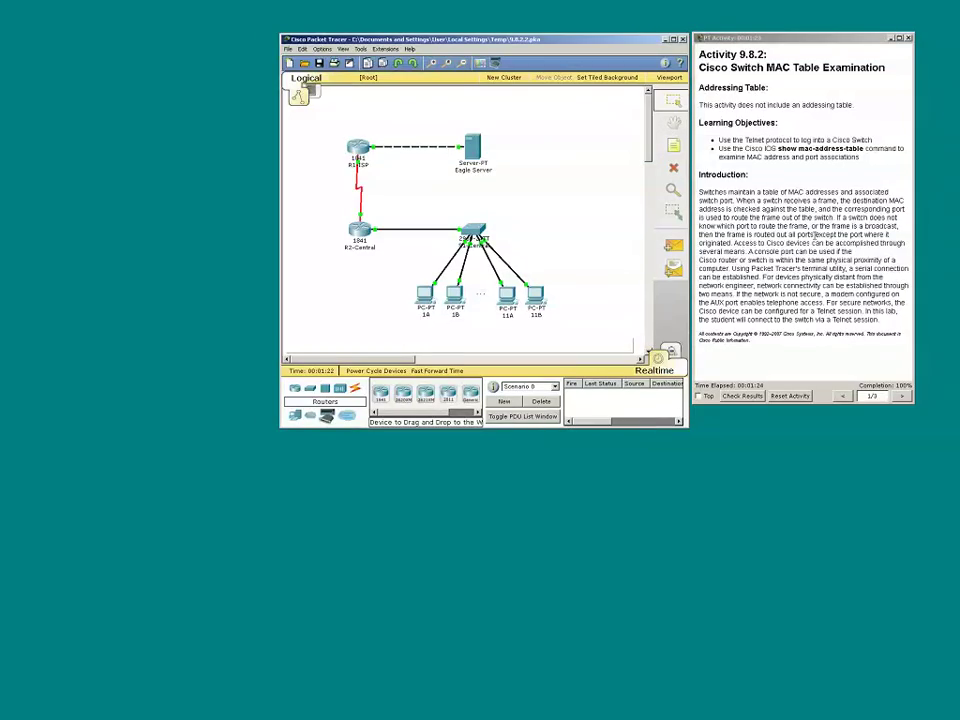
left_click(903, 397)
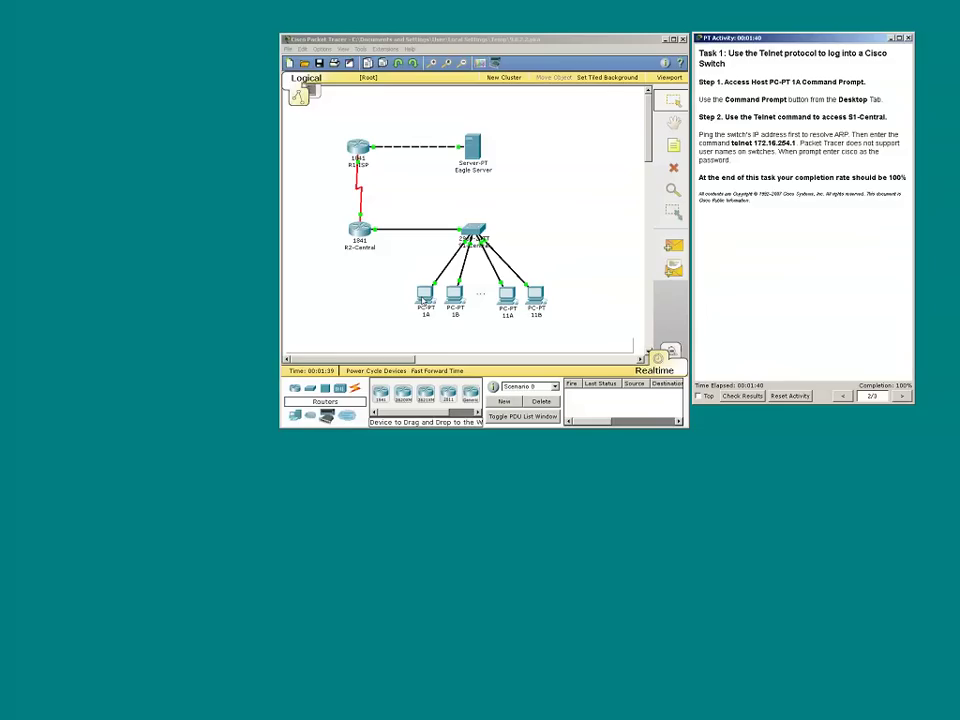
Open PC 1A's device window, move it aside and show its Desktop applications
left_click(424, 298)
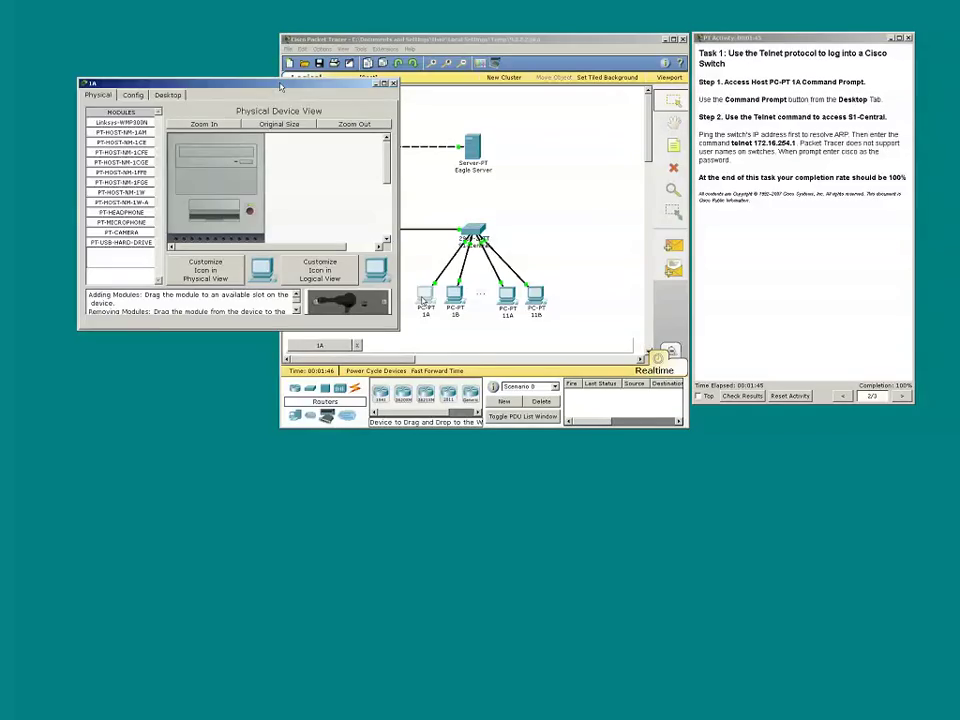
left_click_drag(279, 87, 361, 117)
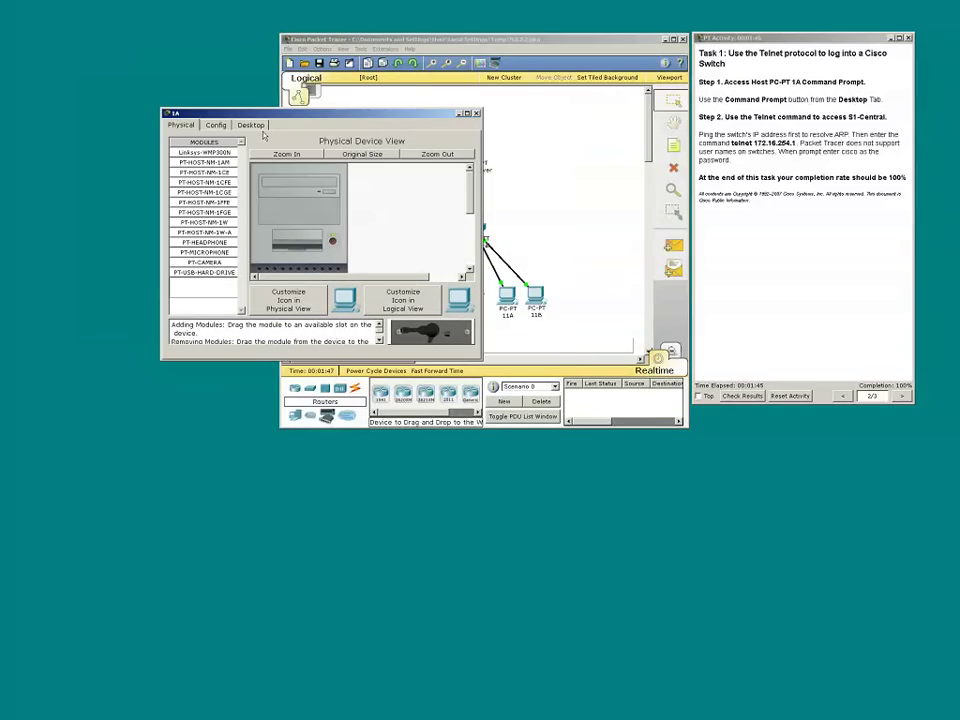
left_click(251, 126)
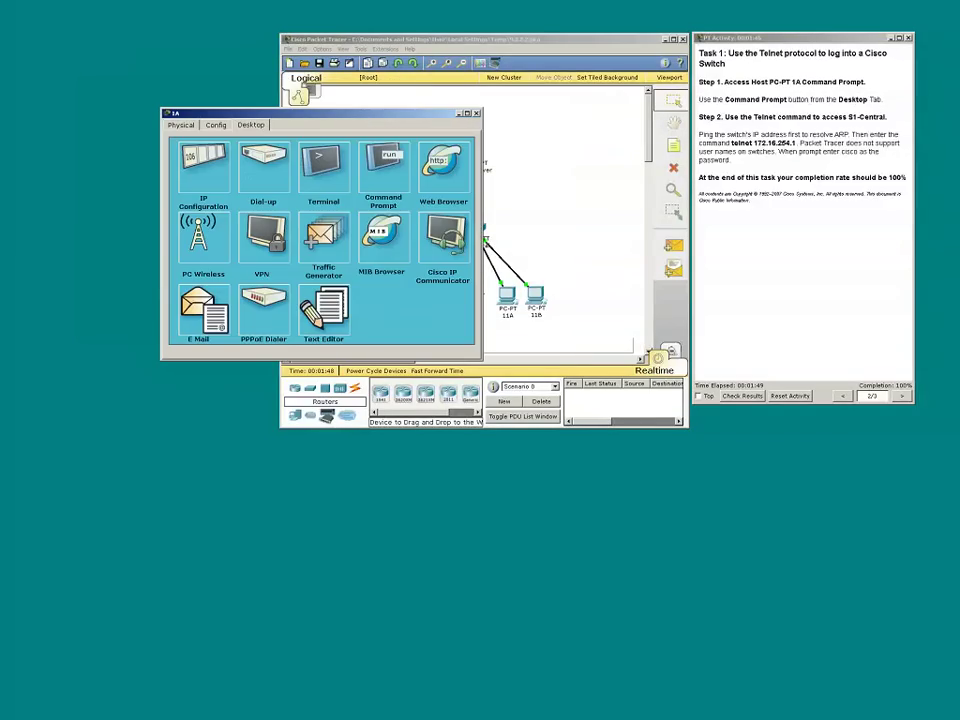
From PC 1A's Command Prompt, ping 172.16.254.1
left_click(396, 178)
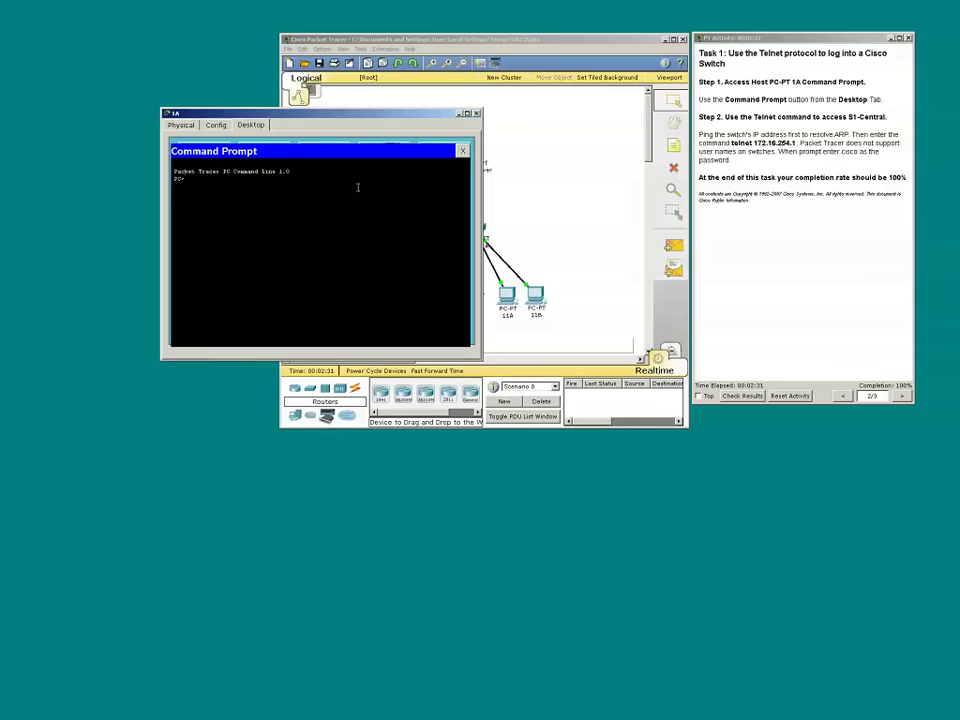
type("ping 172.16.254.1")
key("Return")
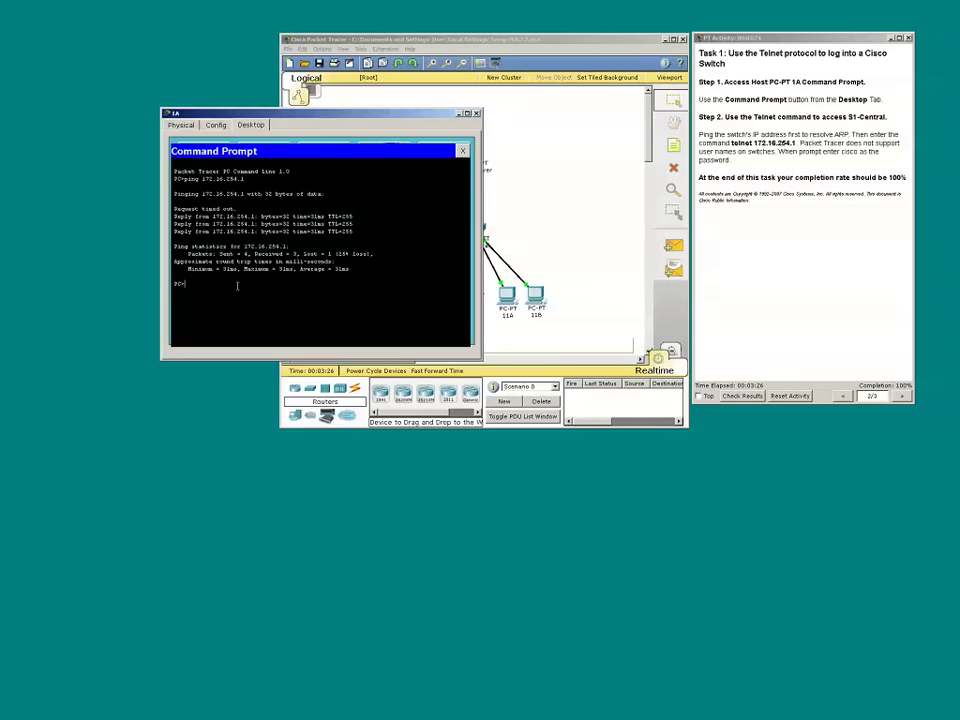
Run arp -a on PC 1A to list its ARP table
type("arp -a")
key("Return")
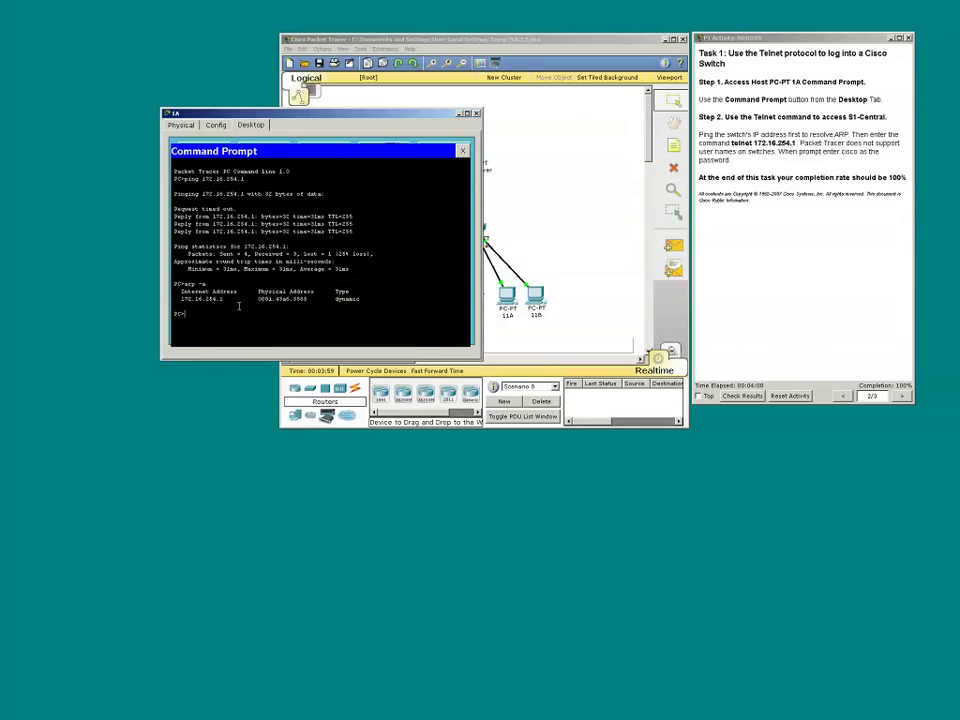
Telnet from PC 1A to 172.16.254.1, log in to S1-Central and run enable
type("telnet 172.16.254.1")
key("Return")
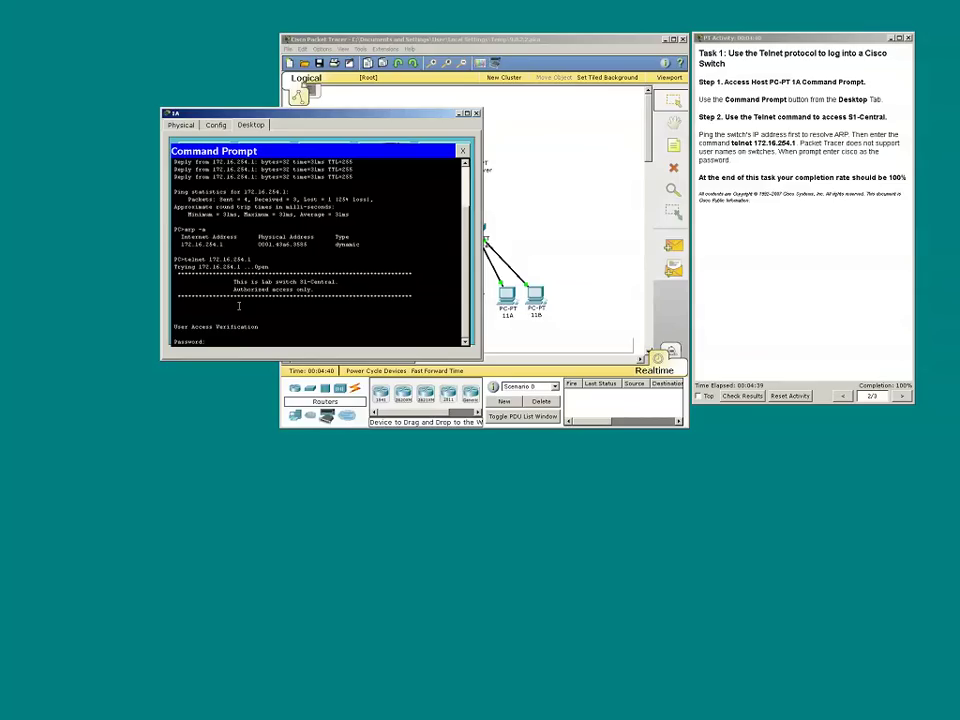
key("Return")
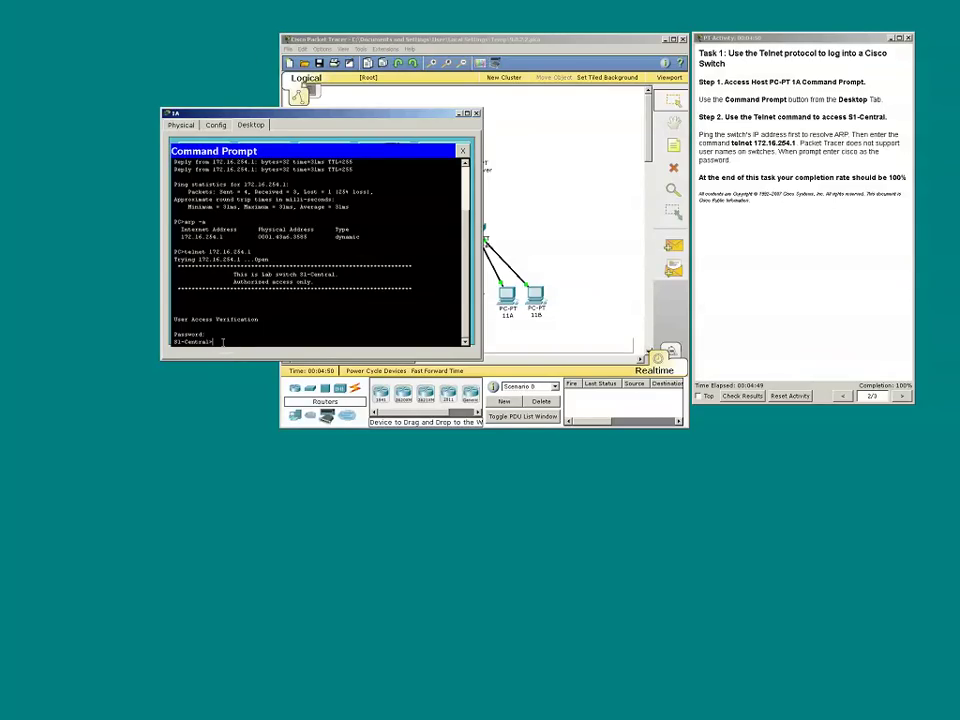
type("en")
key("Return")
key("Return")
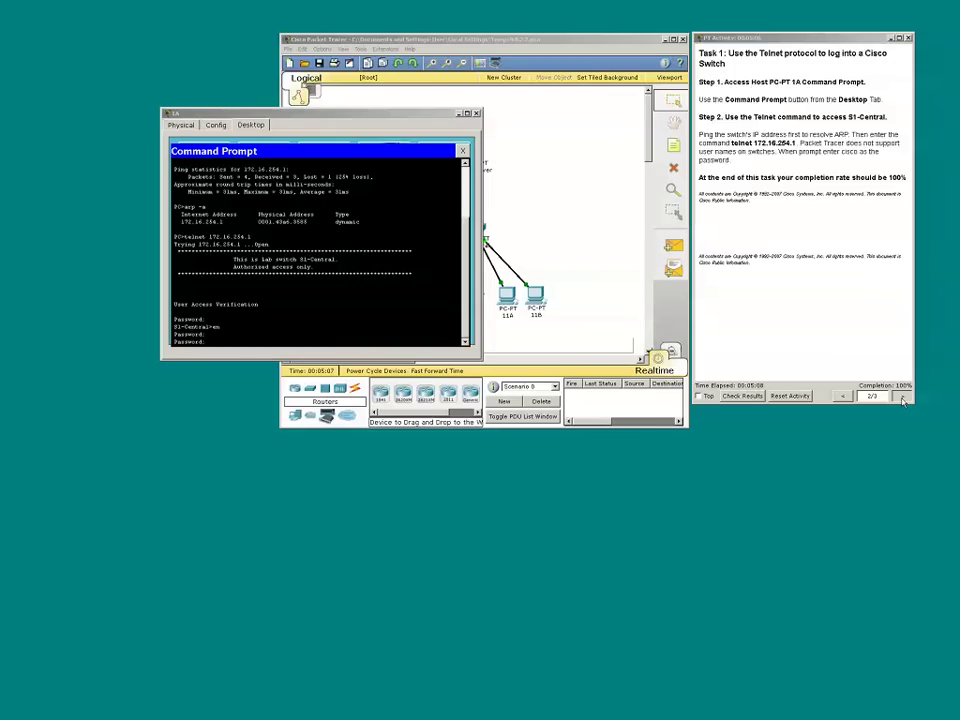
Advance to Task 2 and list the show mac-address-table options on S1-Central
left_click(902, 398)
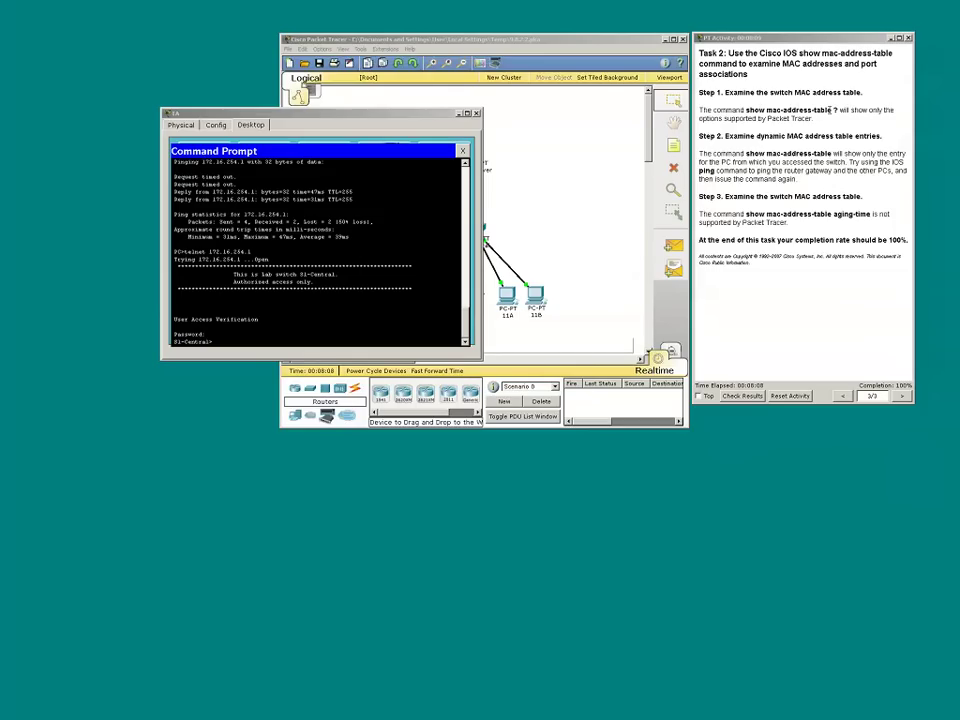
left_click(219, 340)
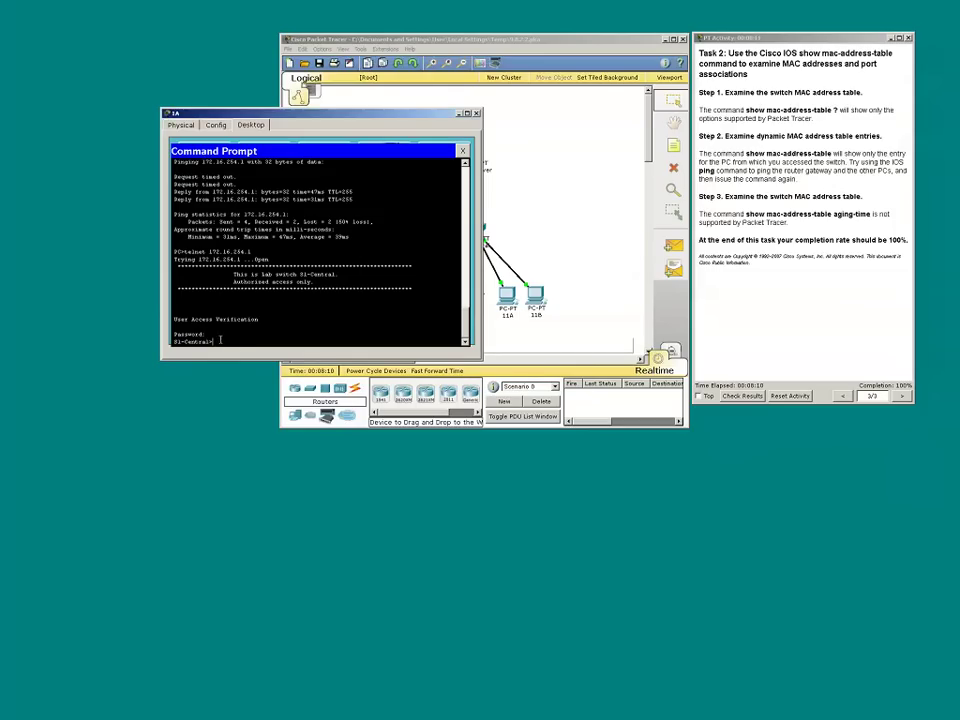
type("show mac-address-table ?")
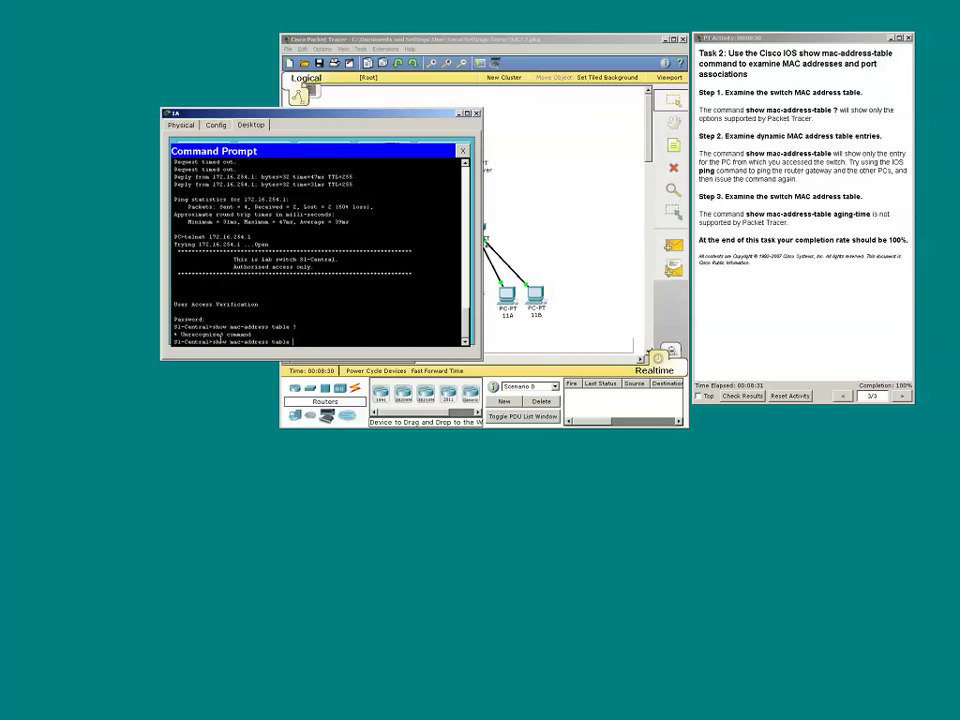
key("BackSpace")
key("BackSpace")
key("BackSpace")
key("BackSpace")
key("BackSpace")
key("BackSpace")
key("BackSpace")
key("BackSpace")
key("BackSpace")
key("BackSpace")
key("BackSpace")
key("BackSpace")
key("BackSpace")
key("BackSpace")
key("BackSpace")
key("Tab")
type("?")
key("Return")
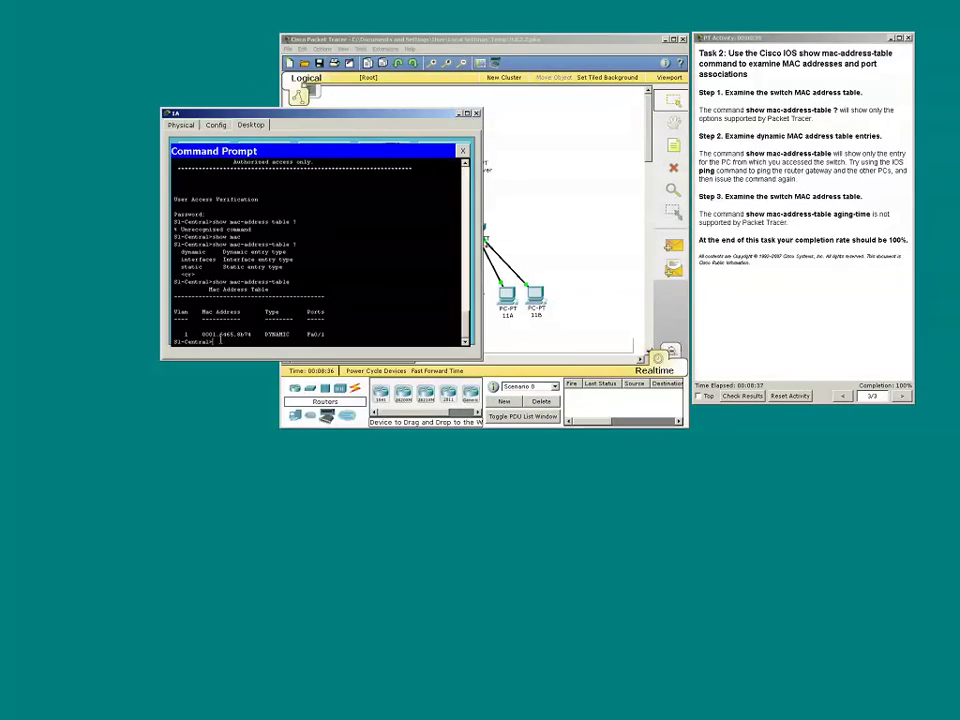
At a fresh S1-Central# prompt, recall show mac-address-table and append ? again
key("Return")
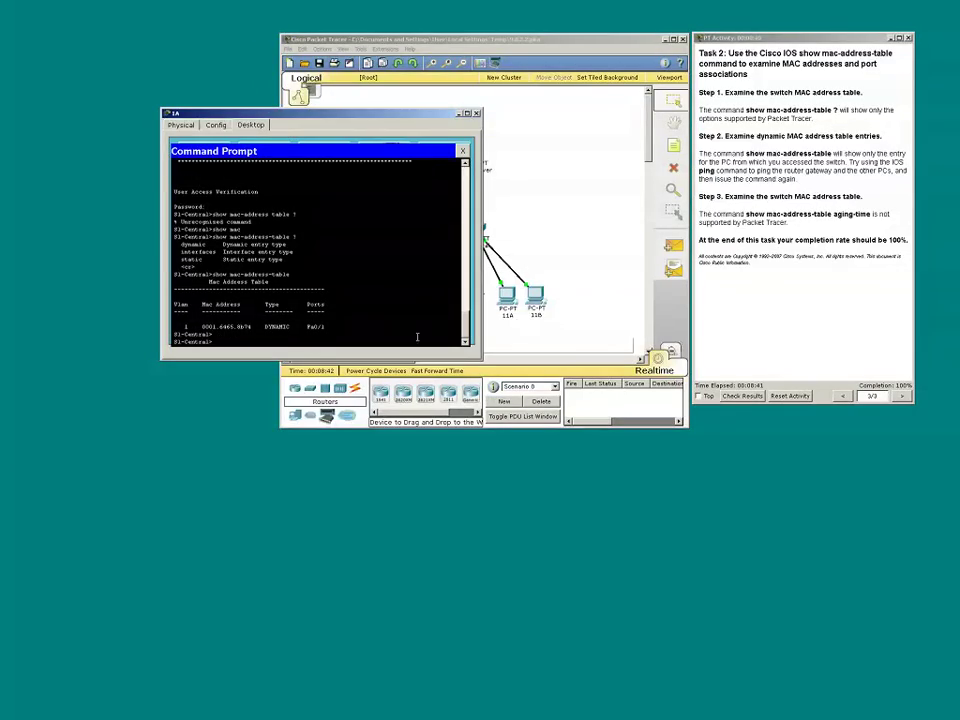
key("Up")
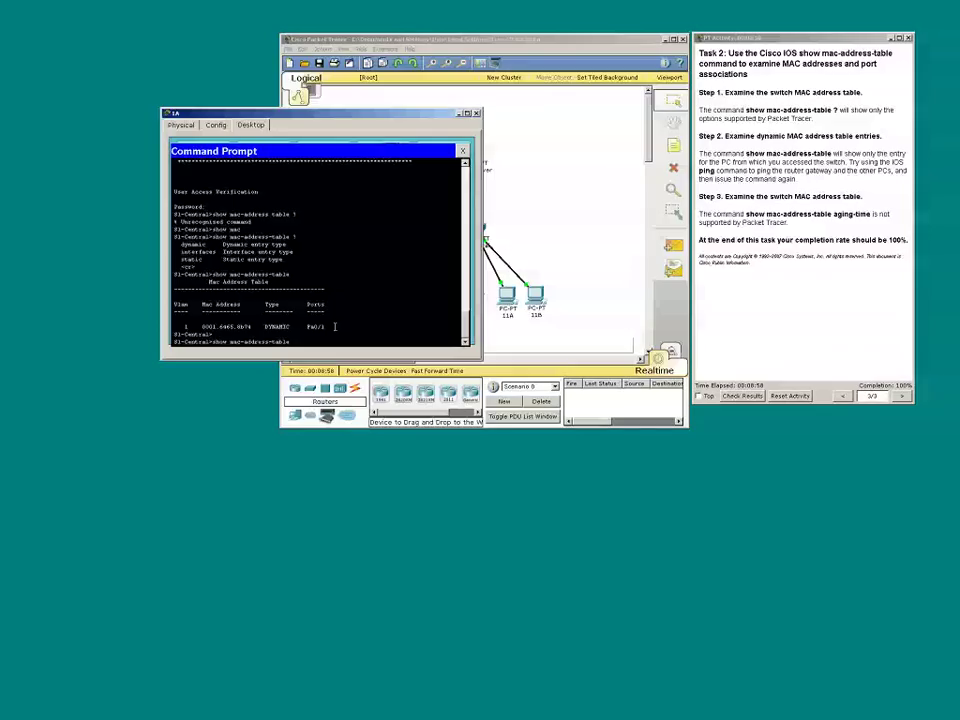
type("?")
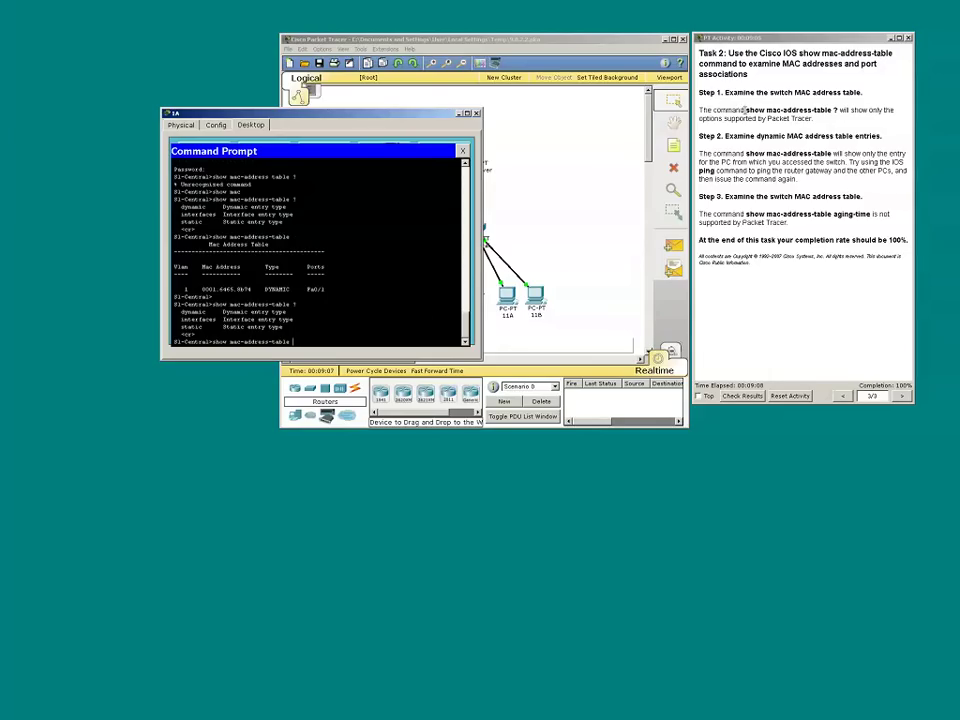
Highlight the show command in the task text, then rerun show mac-address-table on S1-Central
left_click_drag(744, 110, 772, 110)
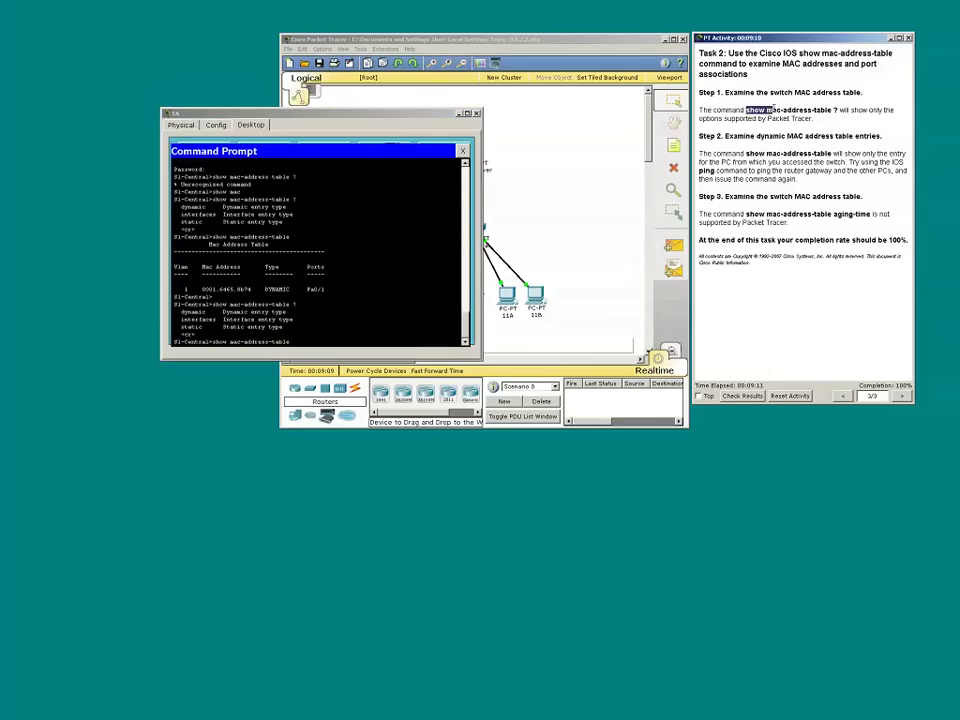
left_click(771, 112)
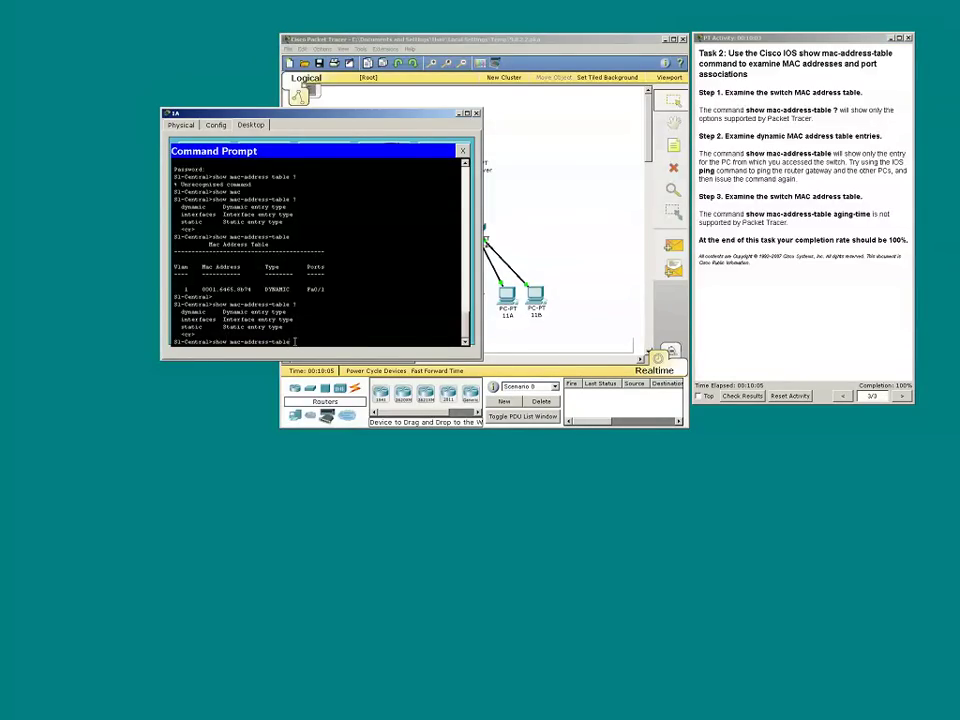
key("Return")
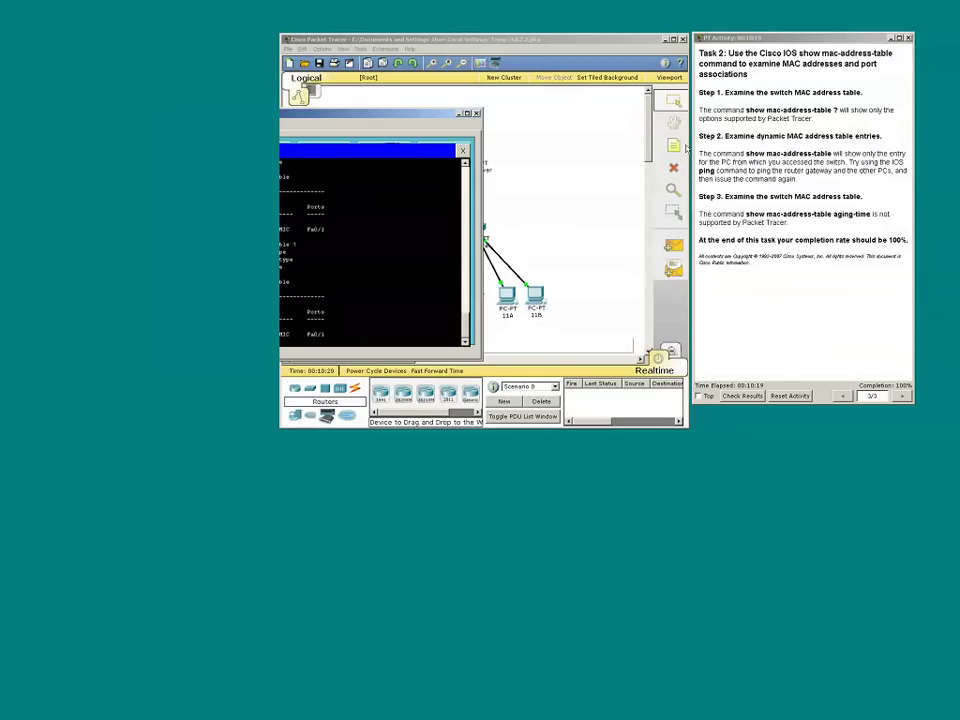
Move PC 1A's terminal aside and inspect PC 1A's Port Status Summary Table
left_click_drag(686, 148, 686, 146)
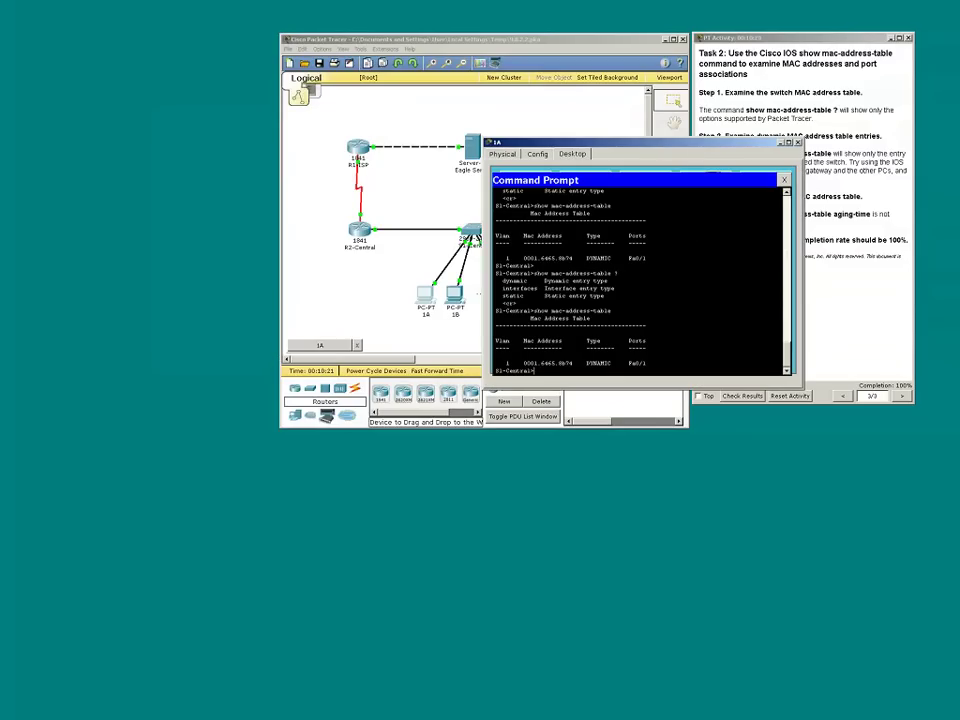
left_click_drag(686, 146, 401, 205)
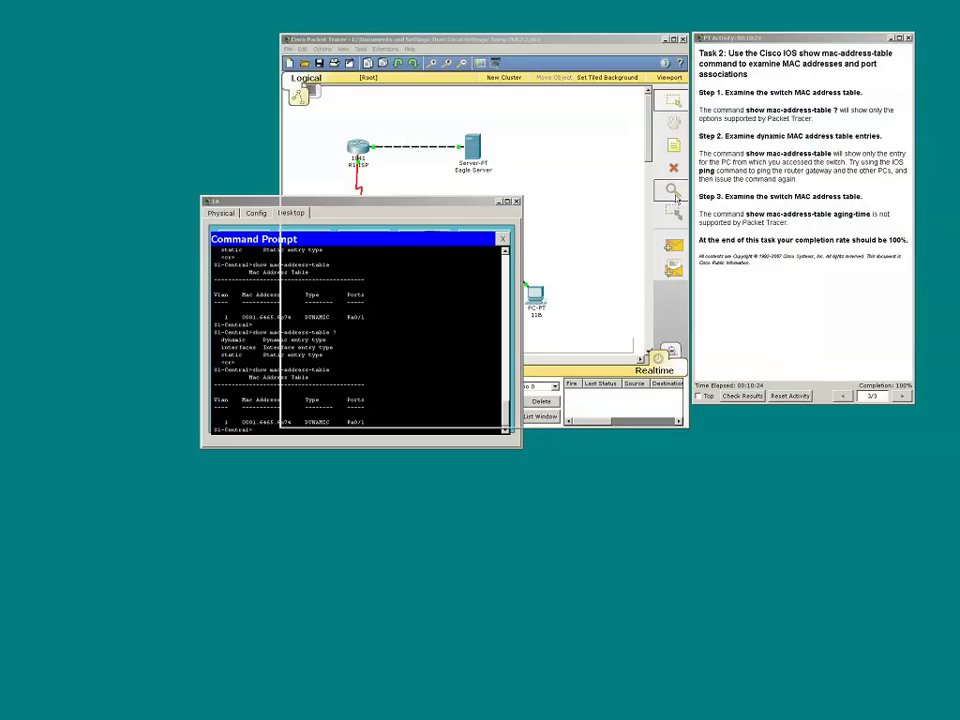
left_click(674, 194)
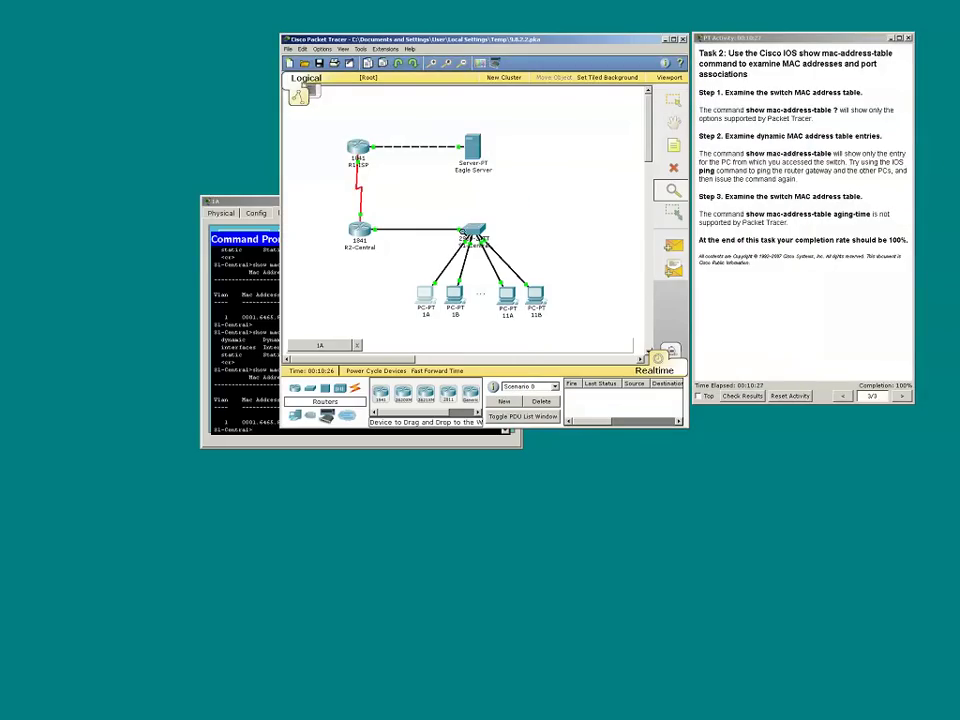
mouse_move(470, 233)
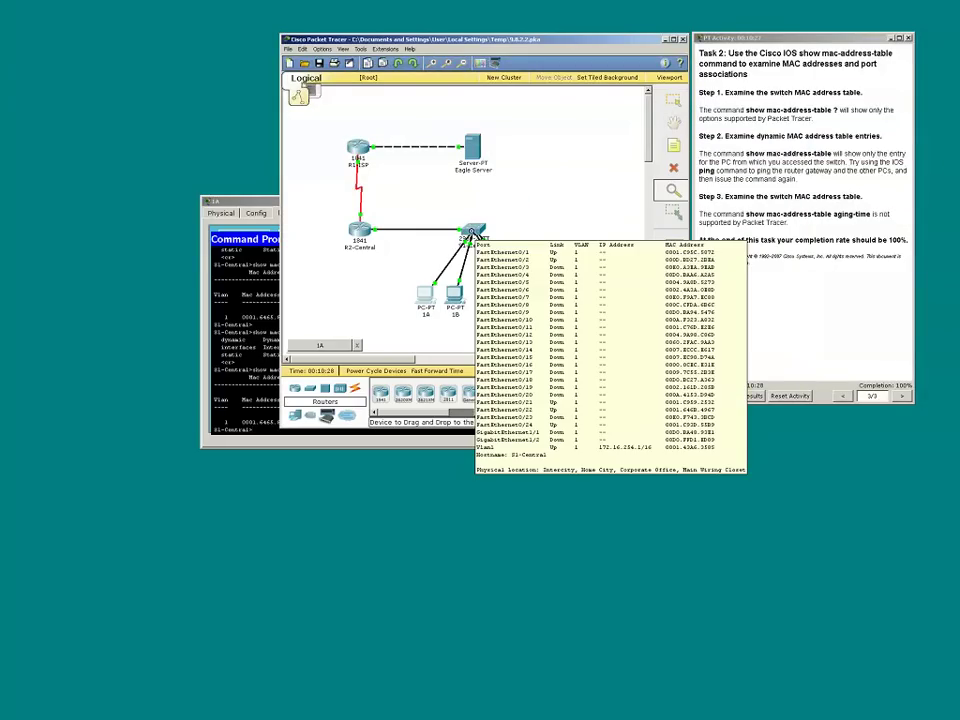
left_click(424, 292)
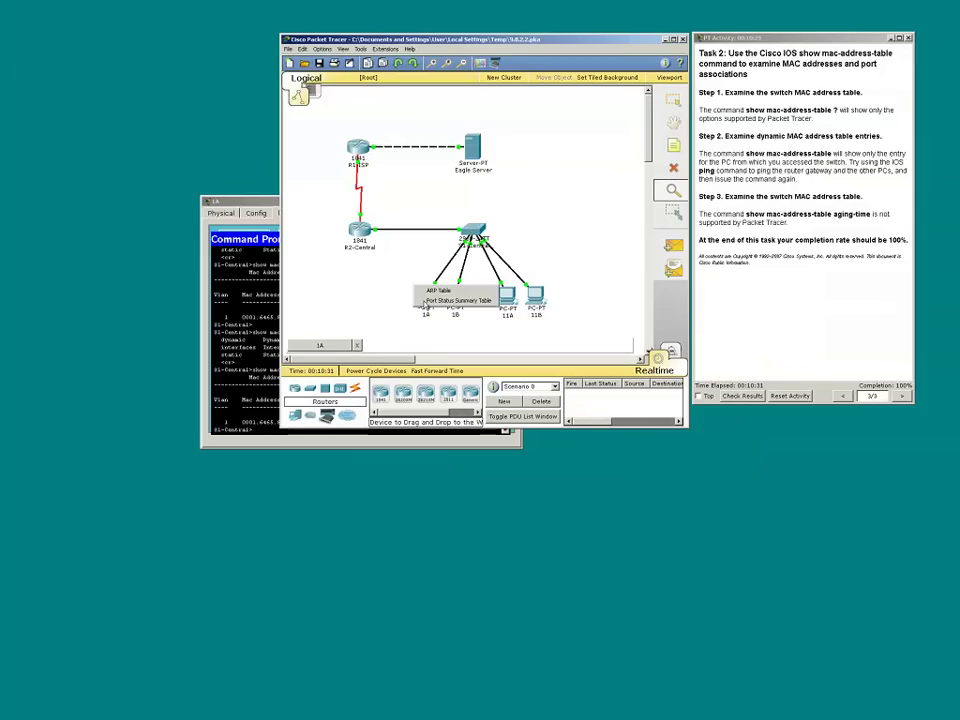
left_click(445, 300)
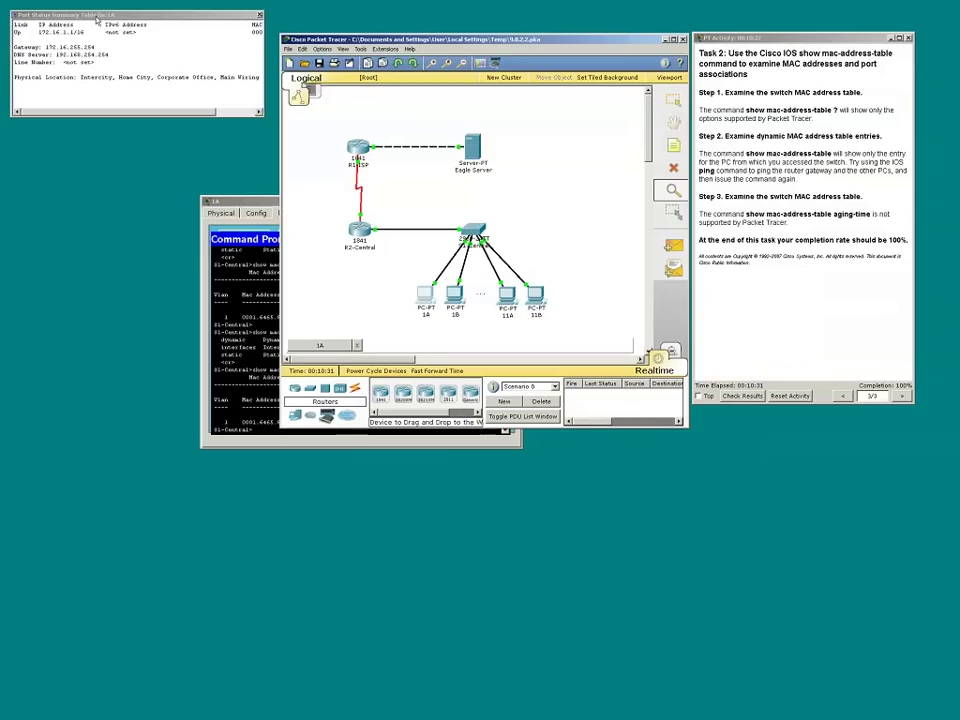
Reposition and widen the port table to show IP 172.16.1.1/16 and MAC, then refocus PC 1A's terminal
left_click_drag(115, 15, 327, 86)
left_click(284, 384)
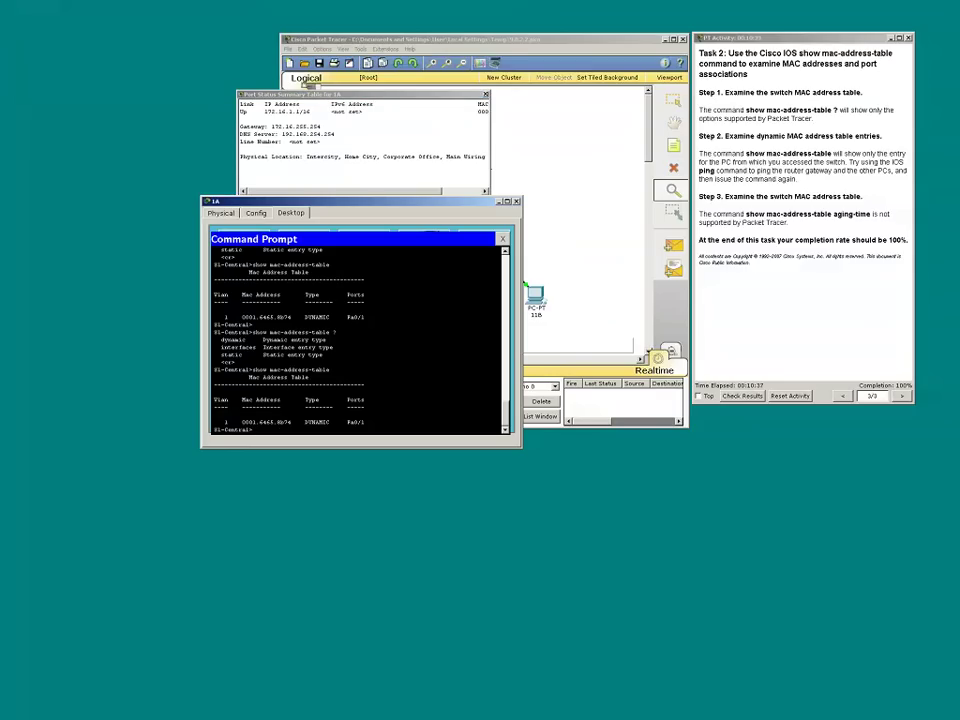
left_click(502, 133)
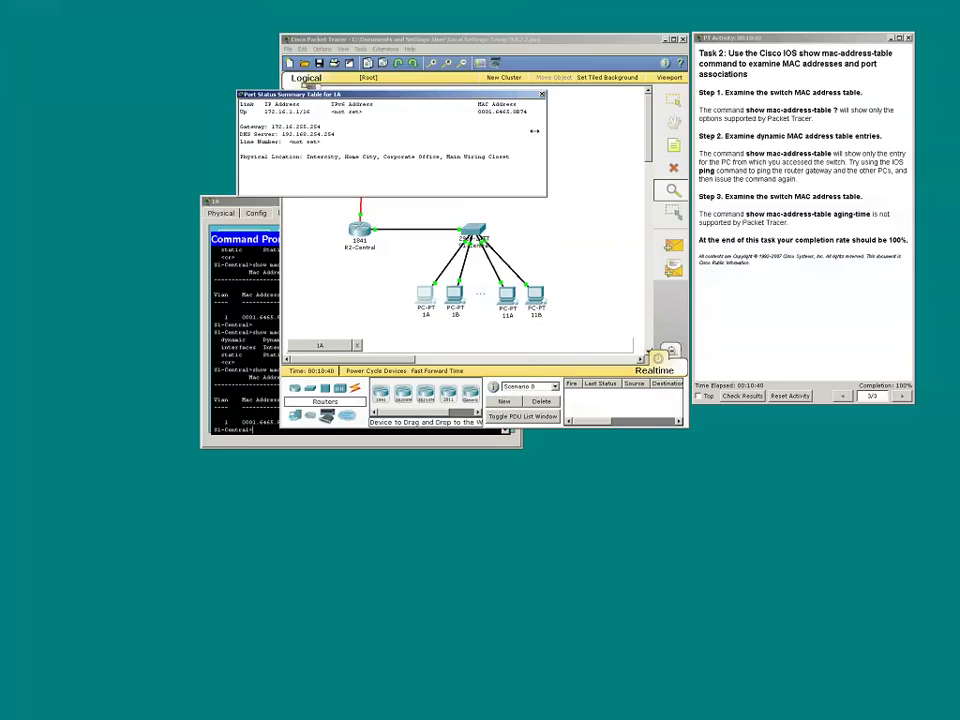
left_click_drag(488, 140, 577, 133)
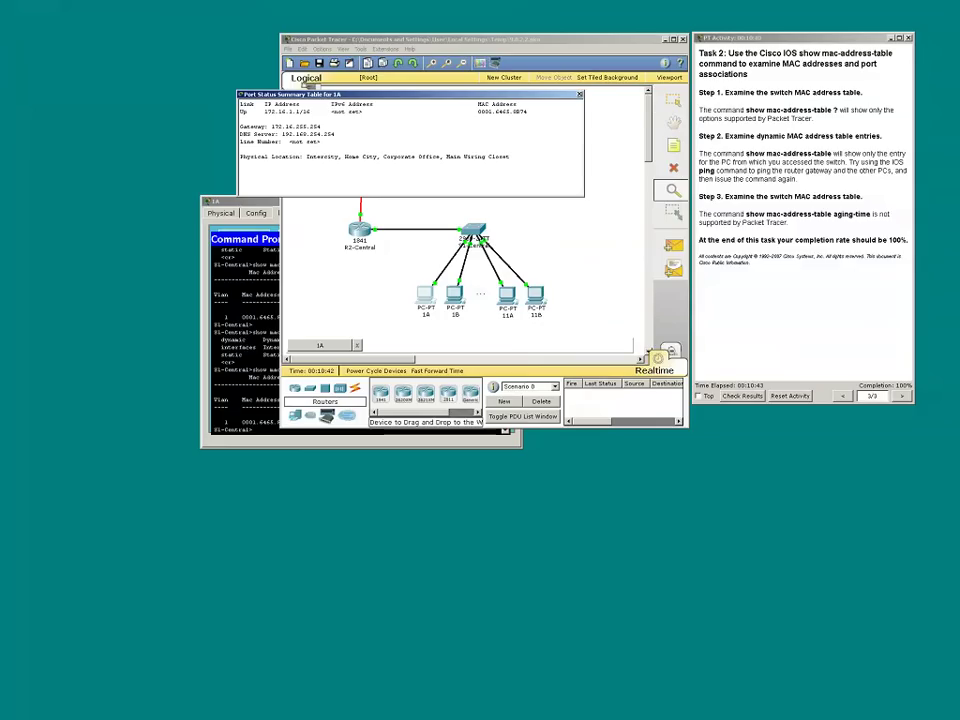
left_click(499, 120)
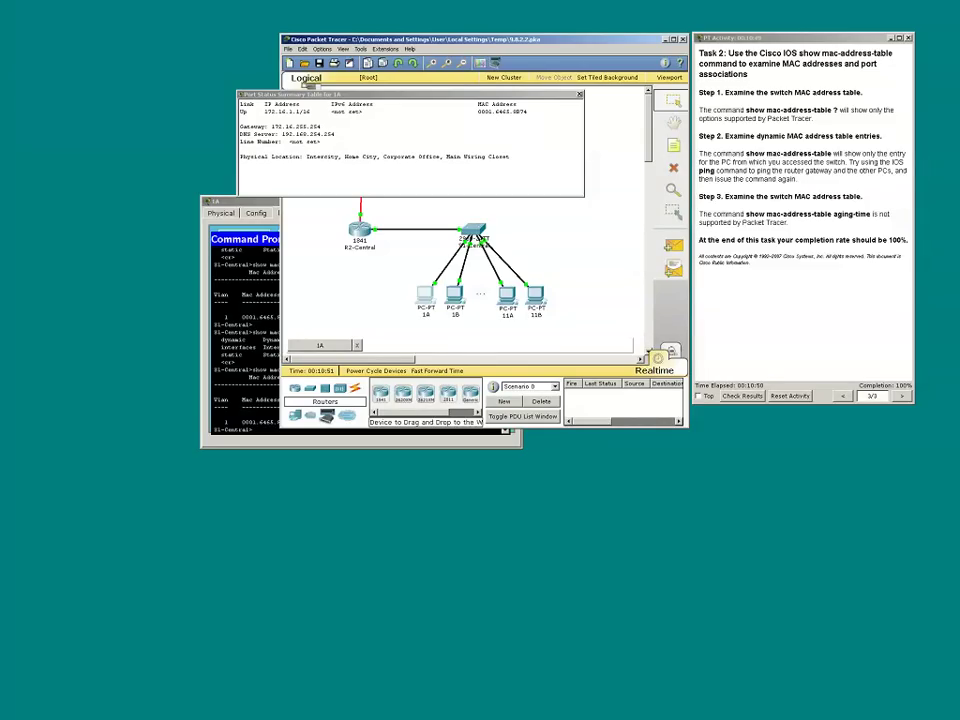
left_click(218, 203)
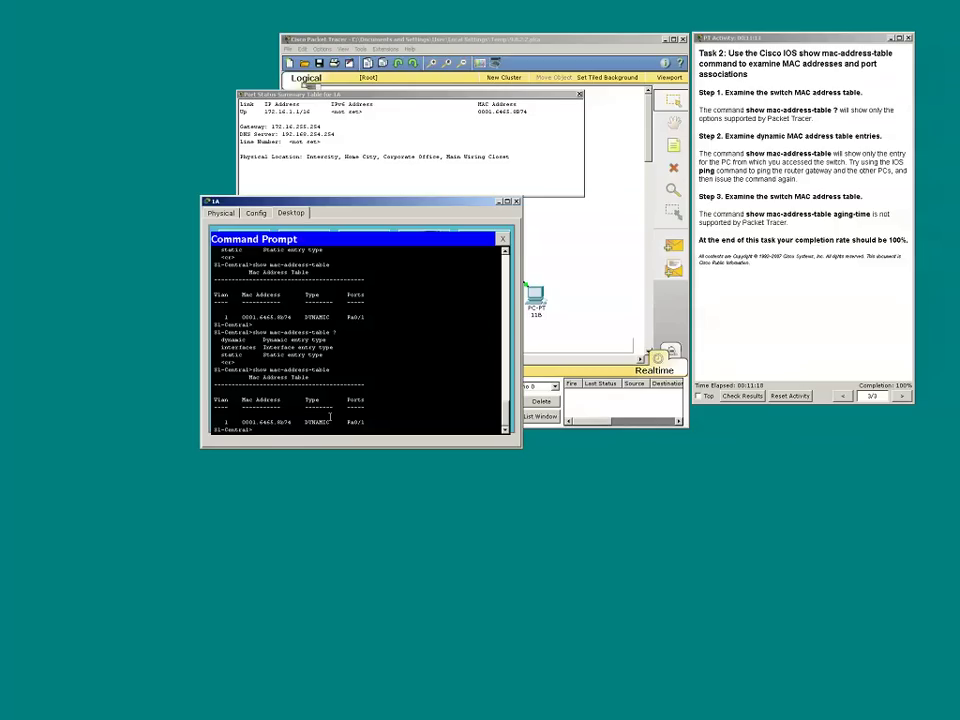
Recall show mac-address-table on S1-Central and switch to the PuTTY session on the core switch
key("Up")
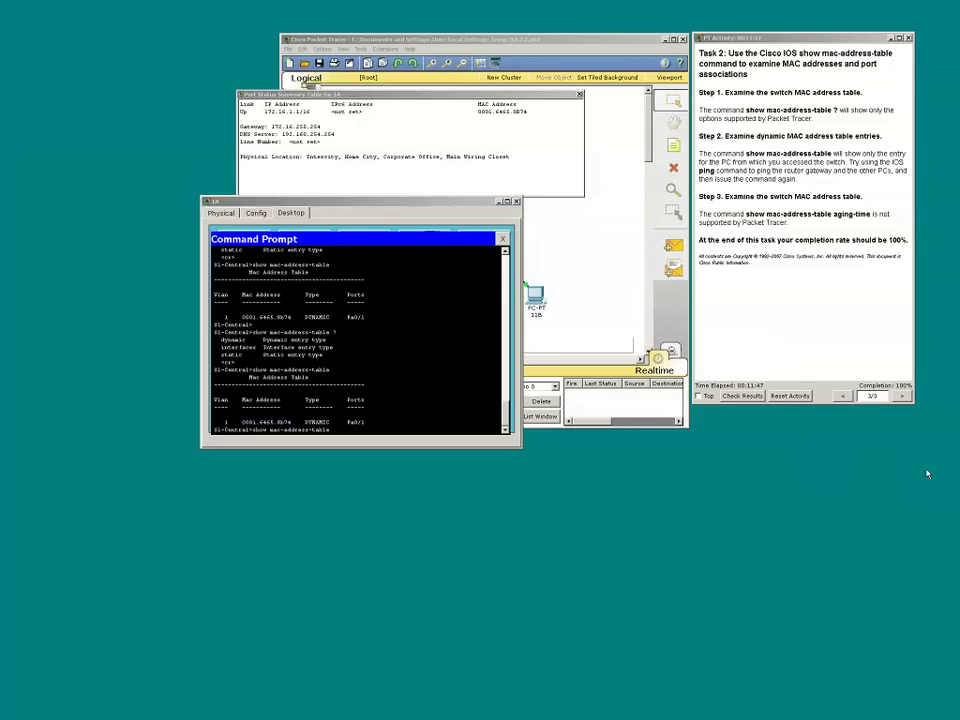
key("alt+Tab")
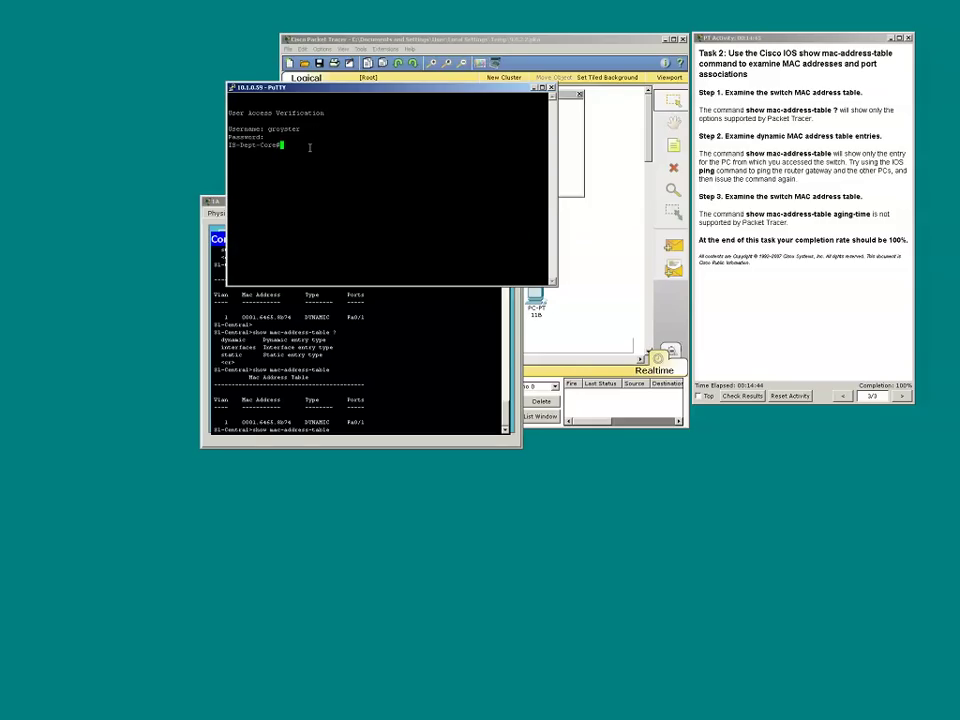
On IS-Dept-Core, tab-complete show mac address-table and list its options with ?
type("show mac")
key("Tab")
type("add")
key("Tab")
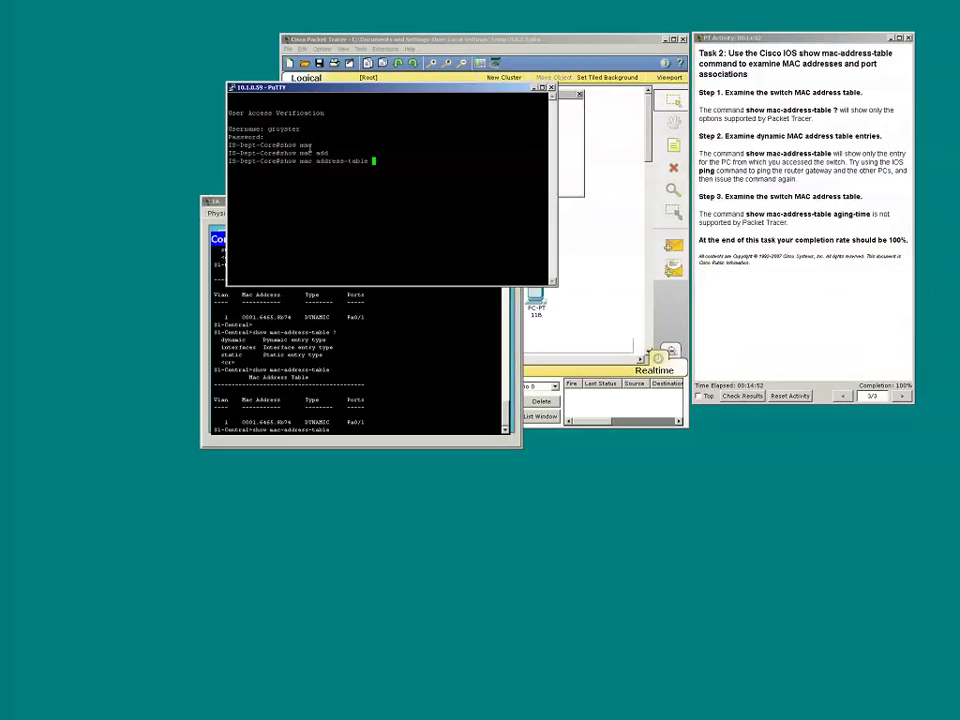
type("?")
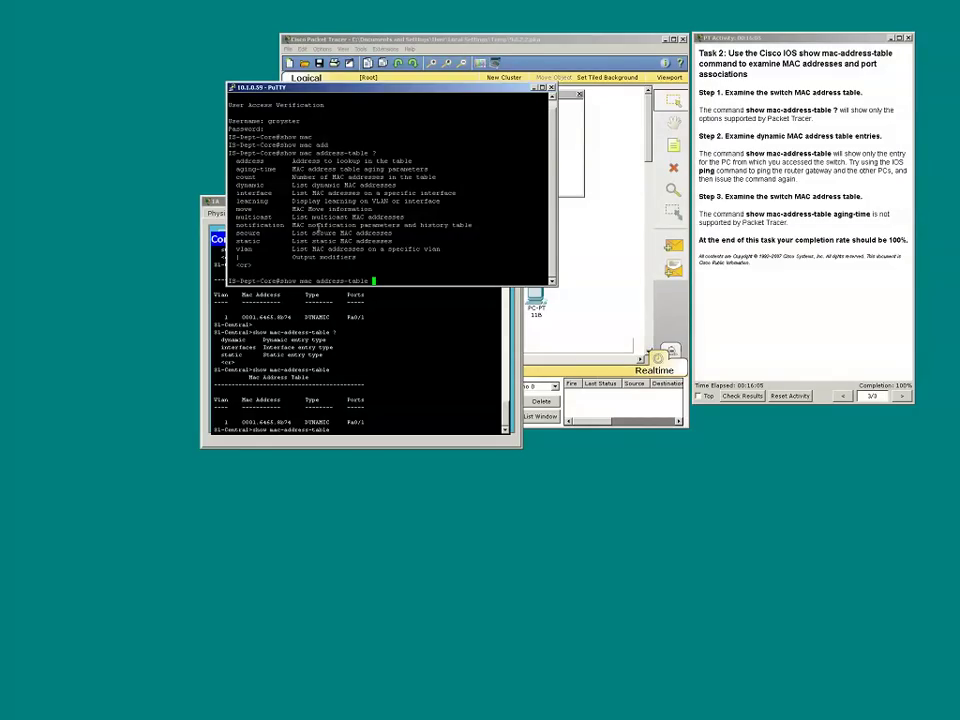
Run show mac address-table on the core switch and page past the first --More-- screen
key("BackSpace")
key("Return")
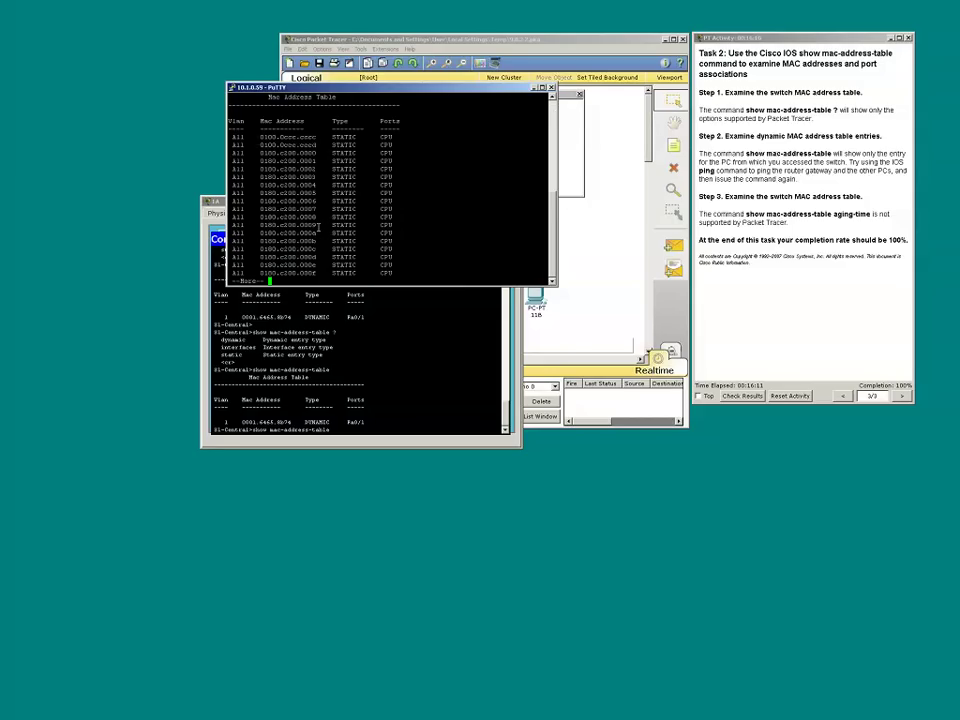
key("space")
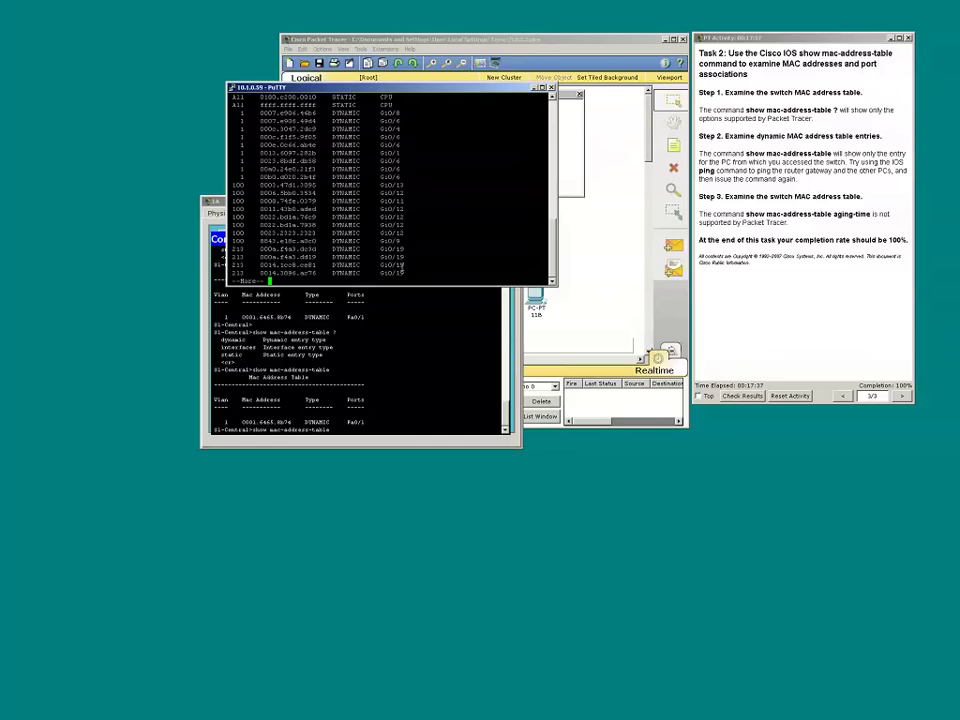
Page through the remaining MAC entries until the 128-address total and prompt appear
key("space")
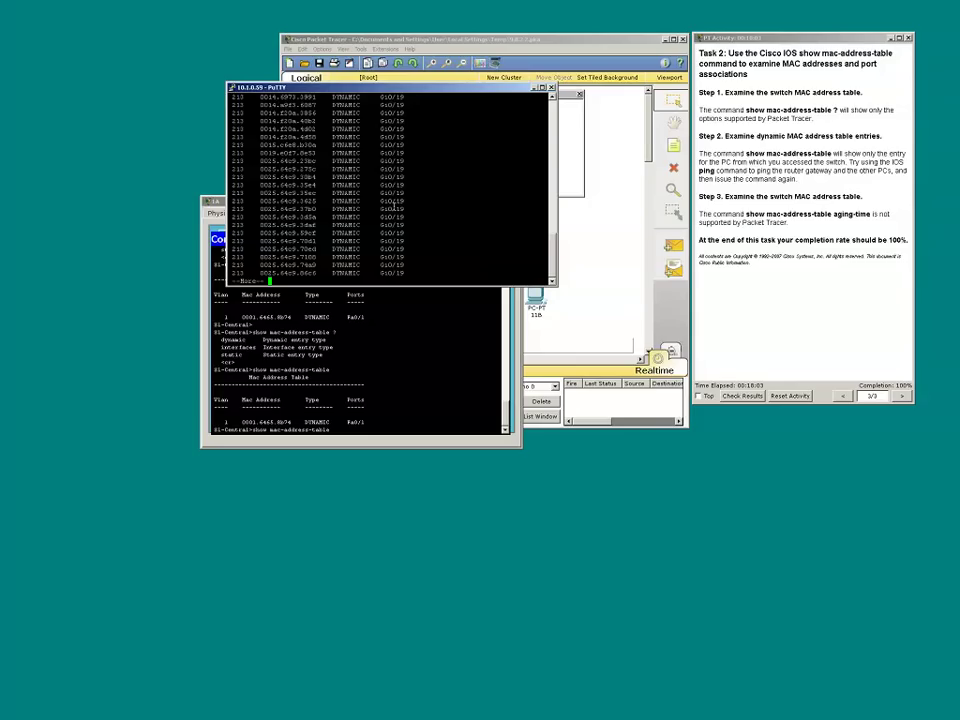
key("space")
key("space")
key("space")
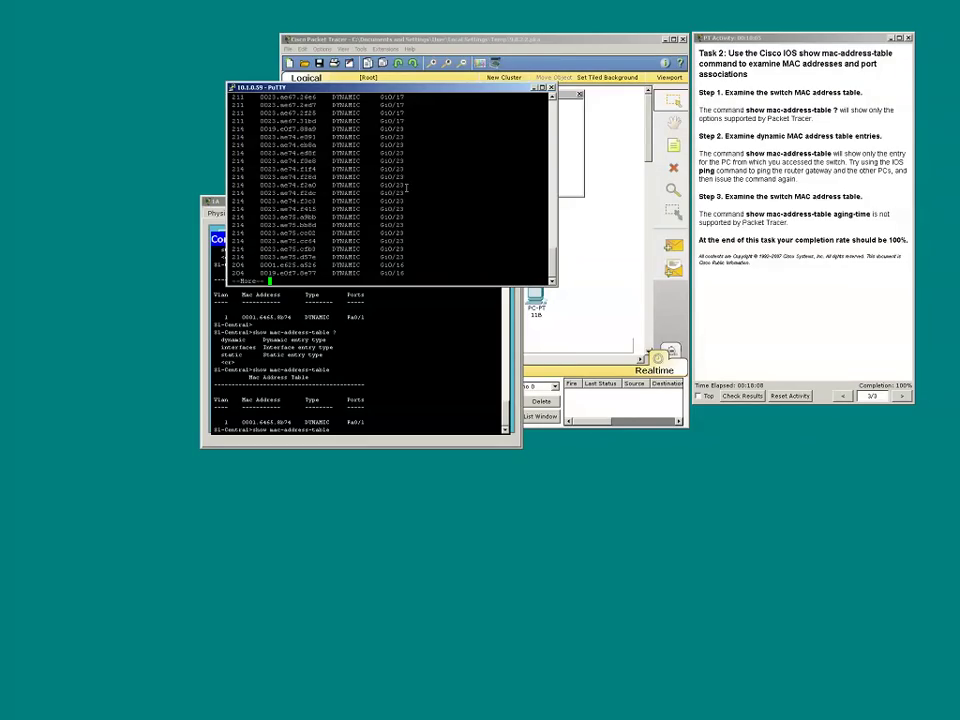
scroll(555, 238, "up", 5)
left_click_drag(555, 238, 559, 263)
key("space")
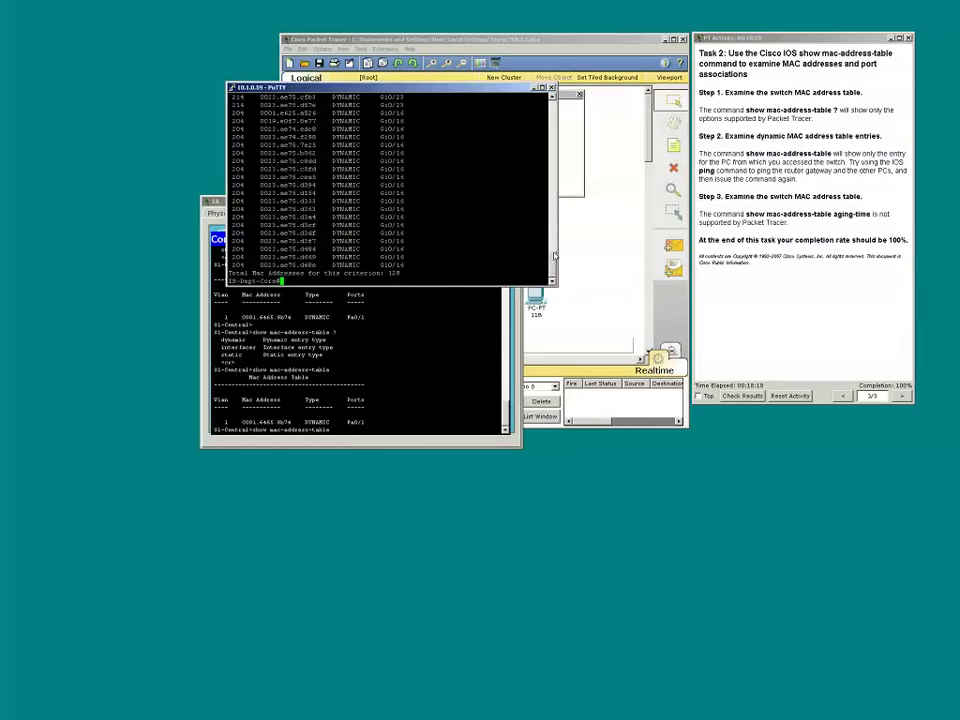
Show the switch's global MAC aging time of 300 with show mac address-table aging-time
key("Up")
type("a")
key("Tab")
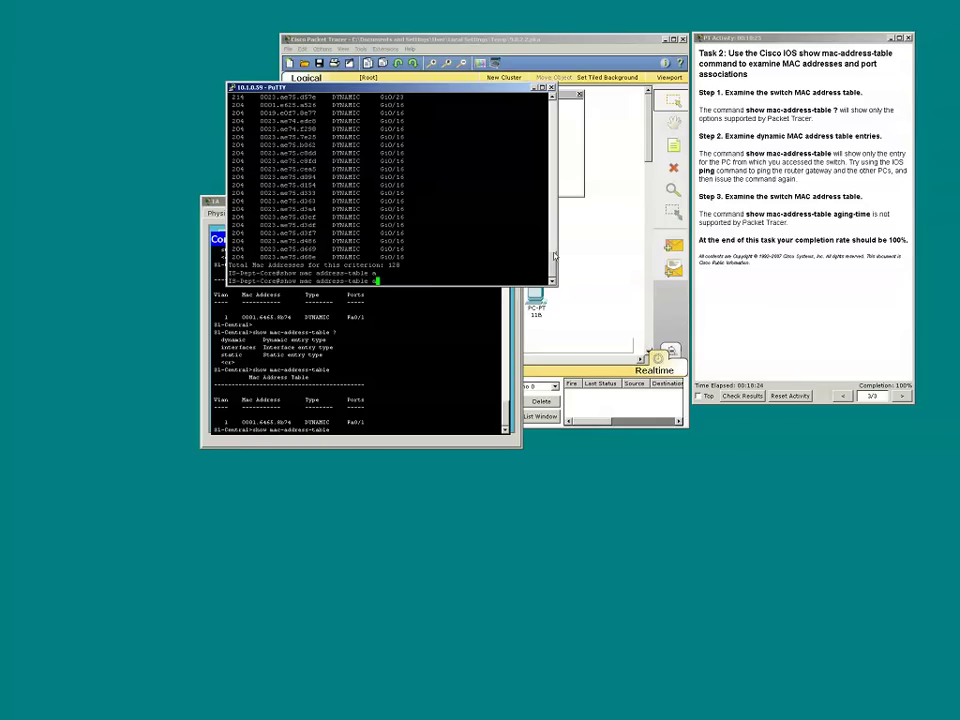
type("ging-time")
key("Tab")
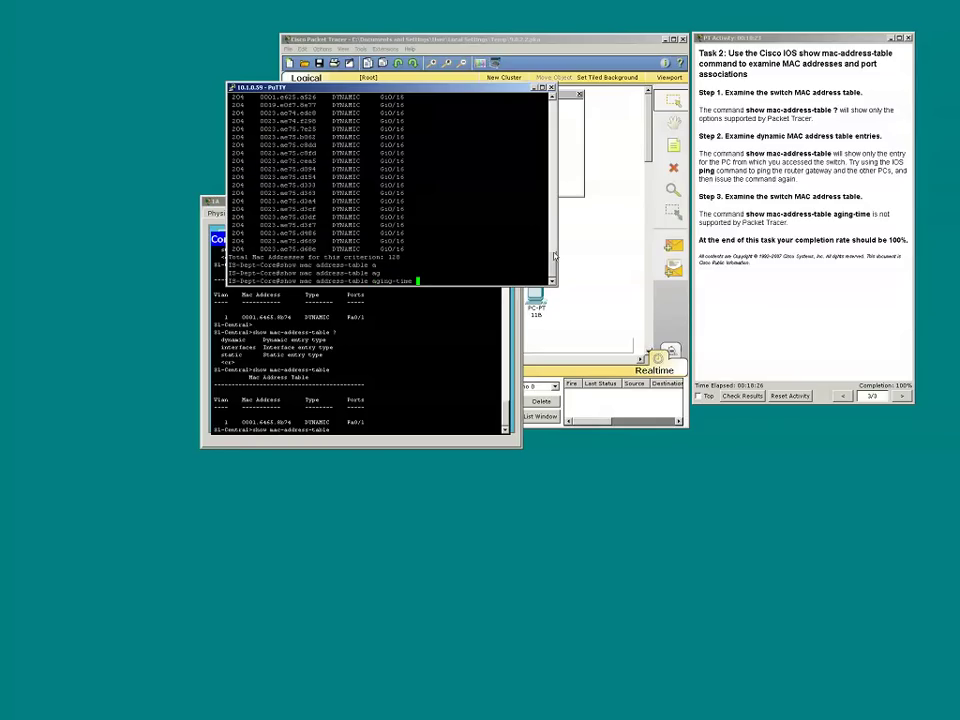
key("Return")
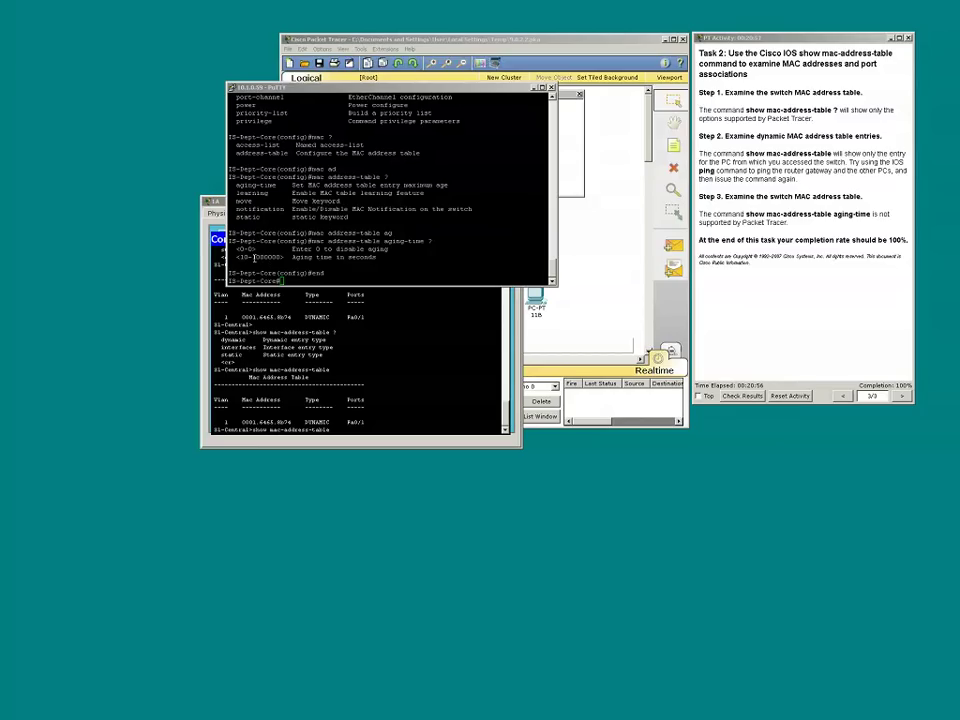
Highlight the aging-time range help: maximum 1000000 seconds, and 0 disables aging
left_click_drag(254, 257, 281, 259)
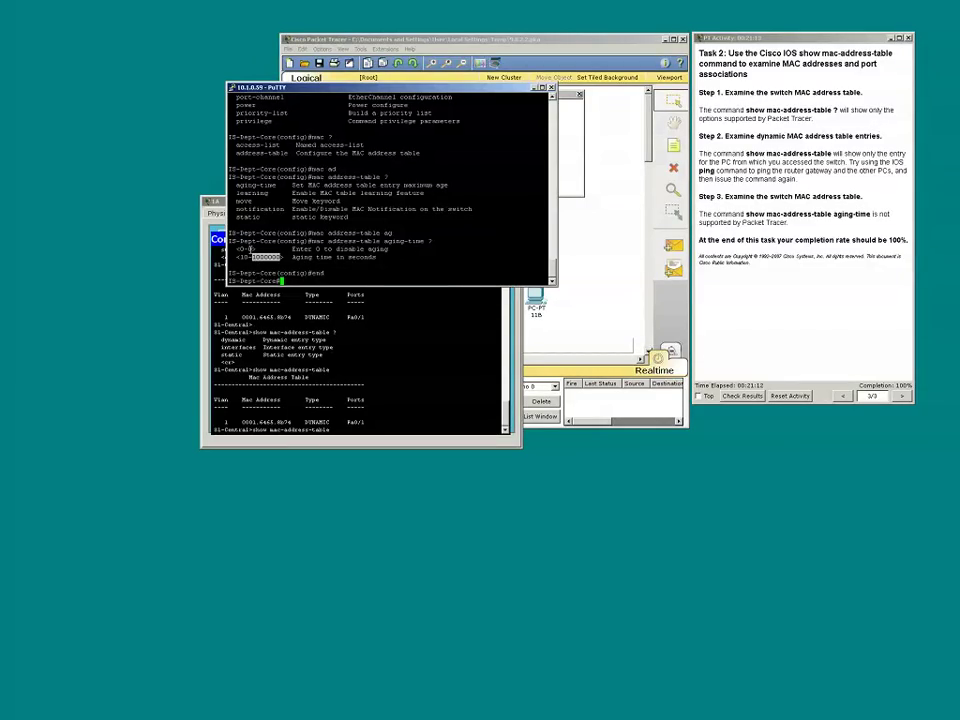
left_click(317, 250)
left_click_drag(292, 249, 388, 250)
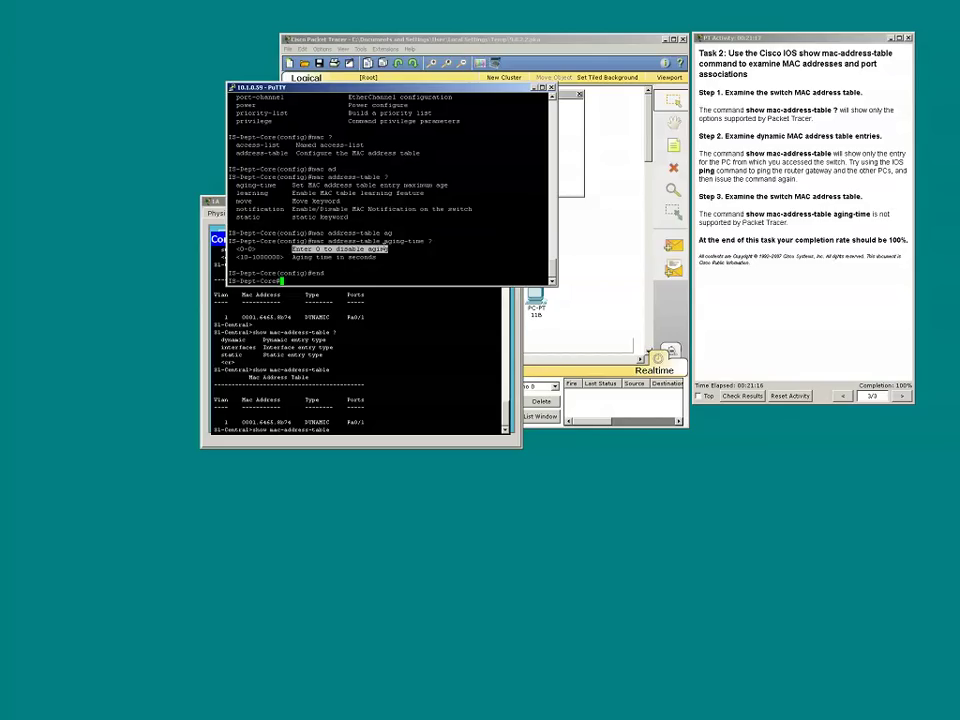